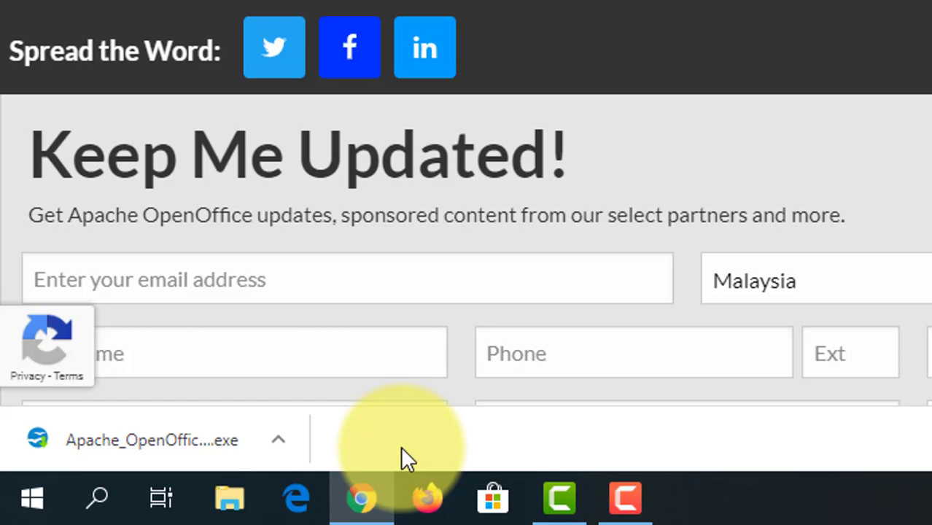
Run the downloaded OpenOffice 4.1.7 installer and unpack its installation files into the default desktop folder
click(174, 435)
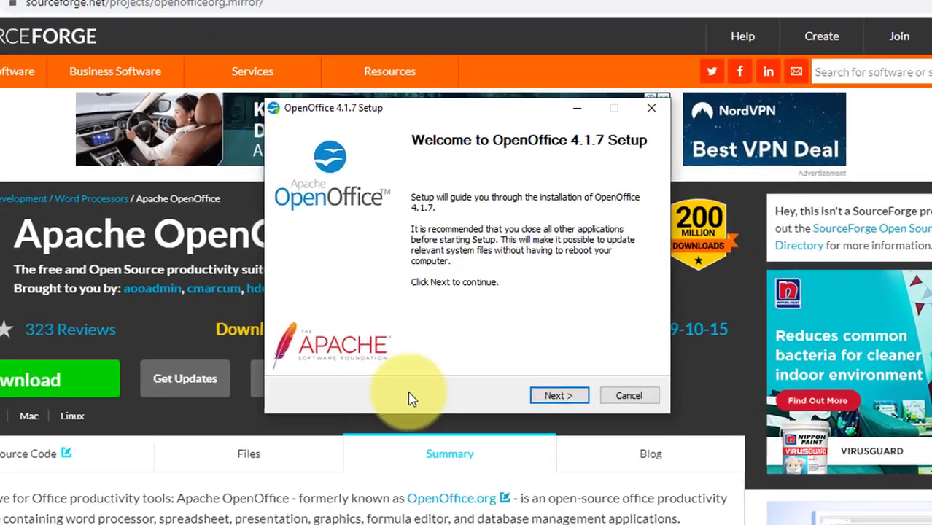
click(558, 397)
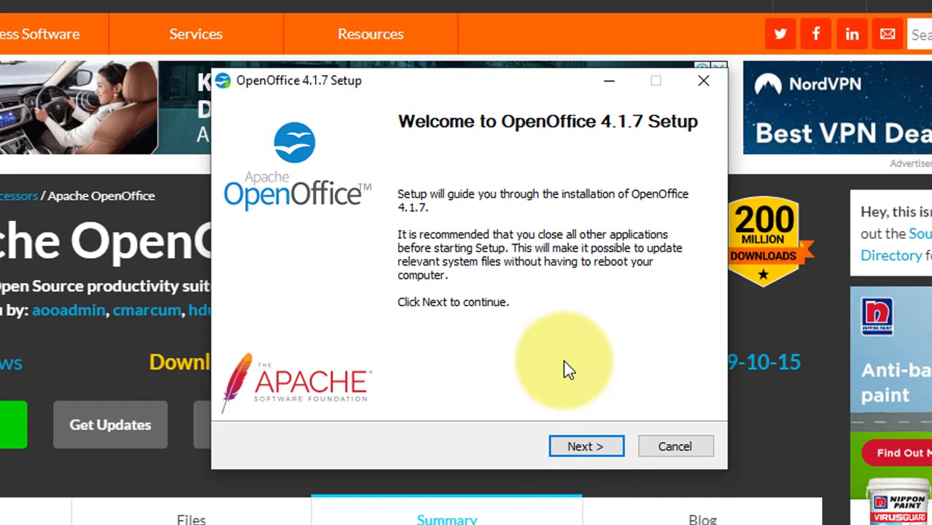
click(581, 447)
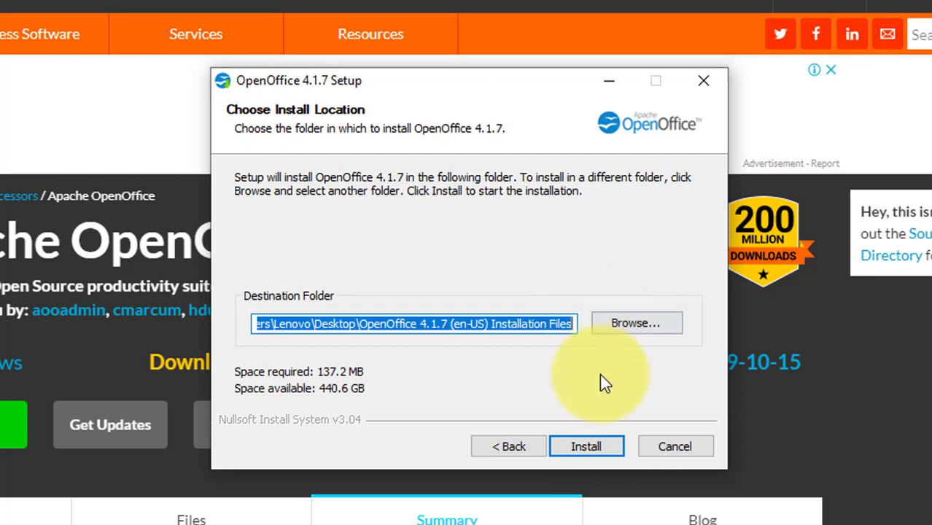
click(601, 448)
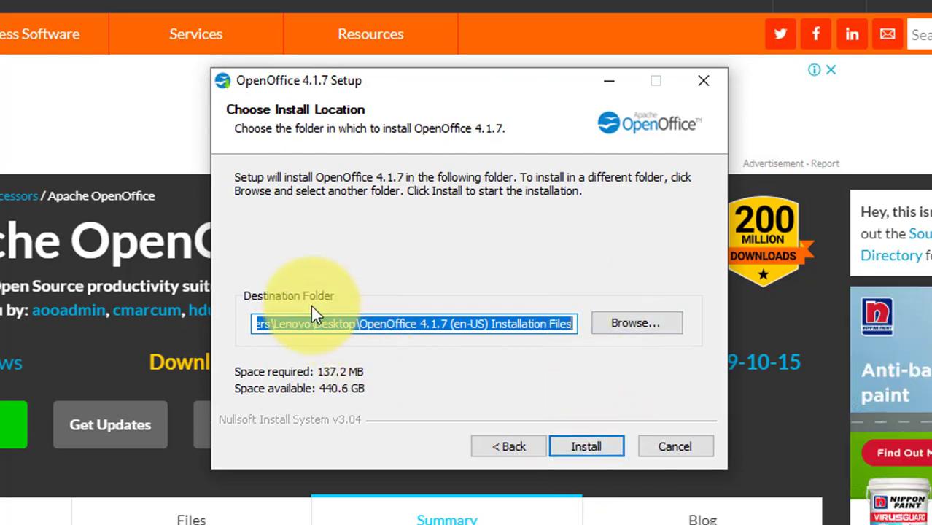
click(592, 448)
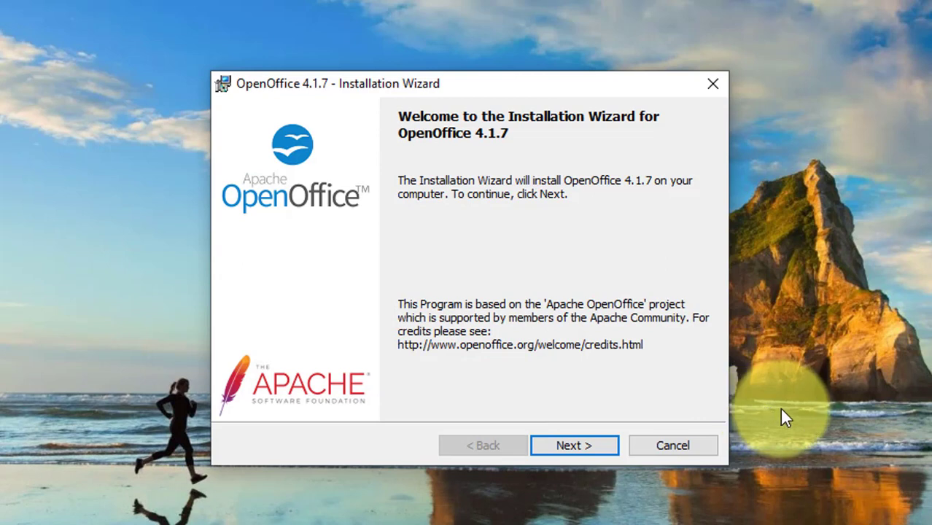
Proceed through the Installation Wizard's welcome page and enter the customer's user name, keeping installation for all users
click(574, 444)
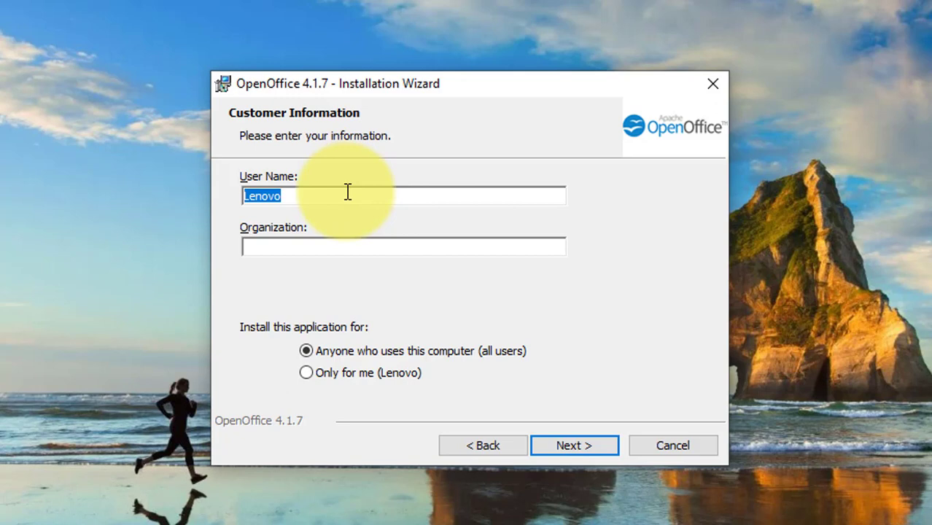
text(ab)
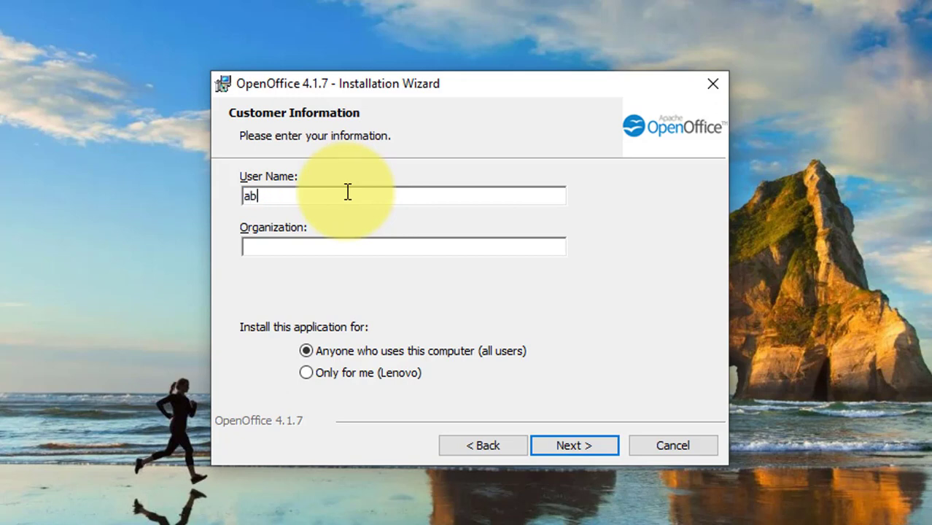
text(ang Mus)
click(598, 447)
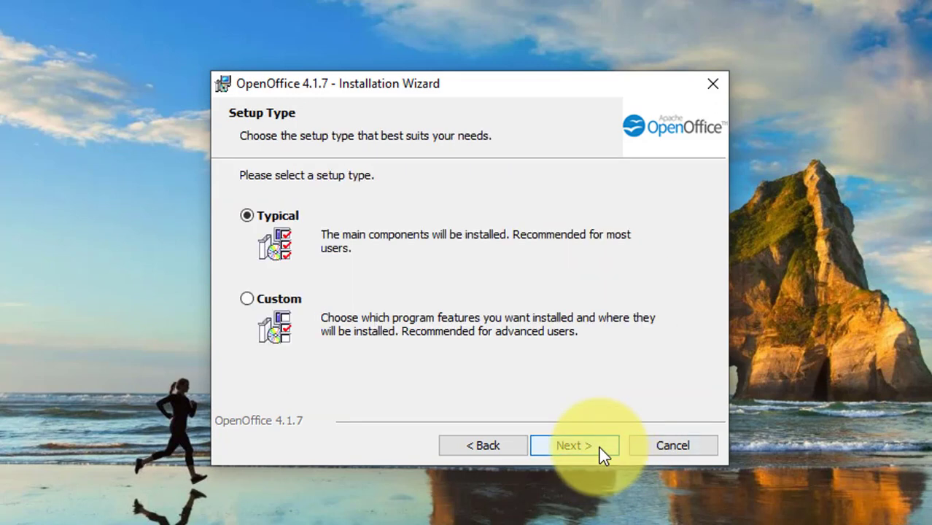
Install OpenOffice with the Typical setup type and a start link on the desktop, and finish the wizard
click(599, 447)
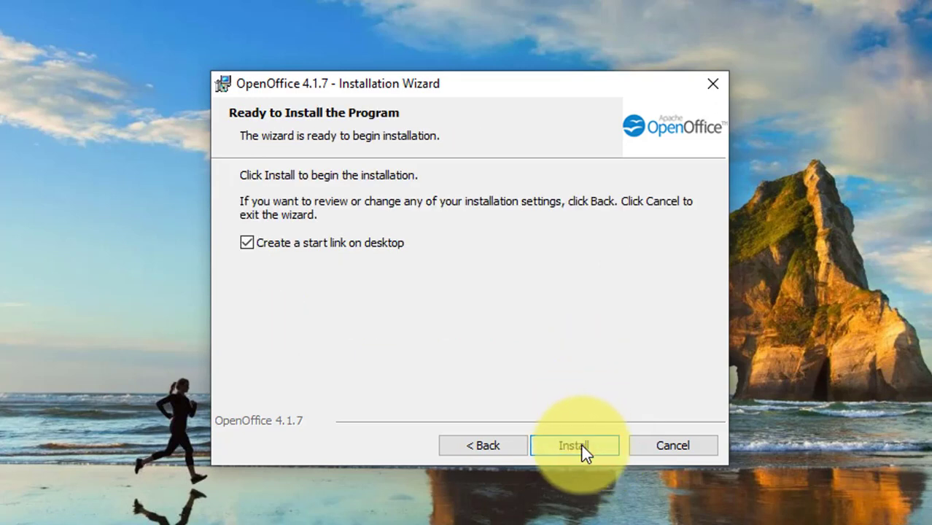
click(576, 445)
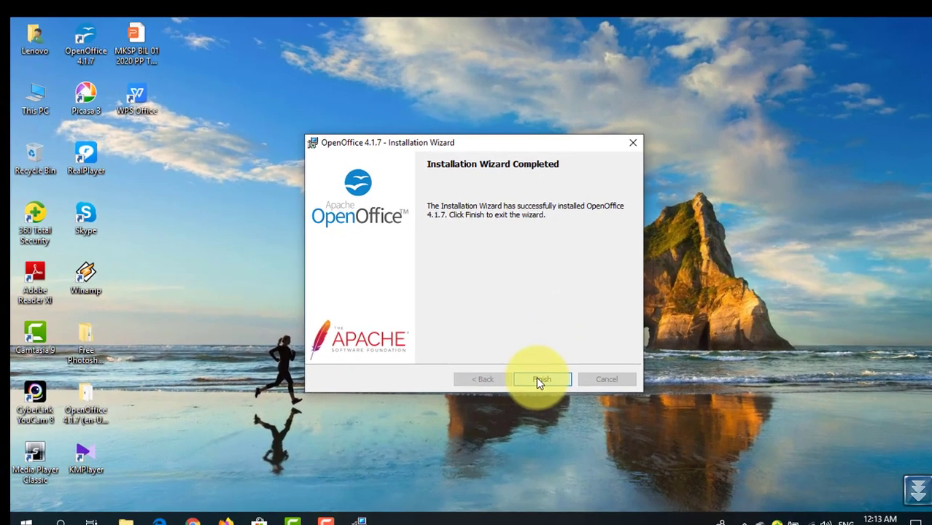
click(573, 445)
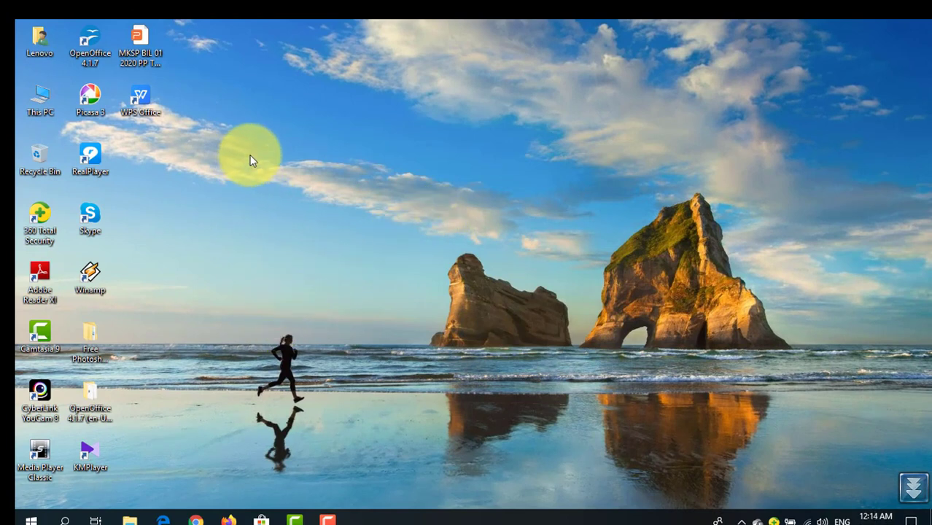
Launch OpenOffice from the desktop and complete its registration wizard with the user's first and last name
double_click(89, 41)
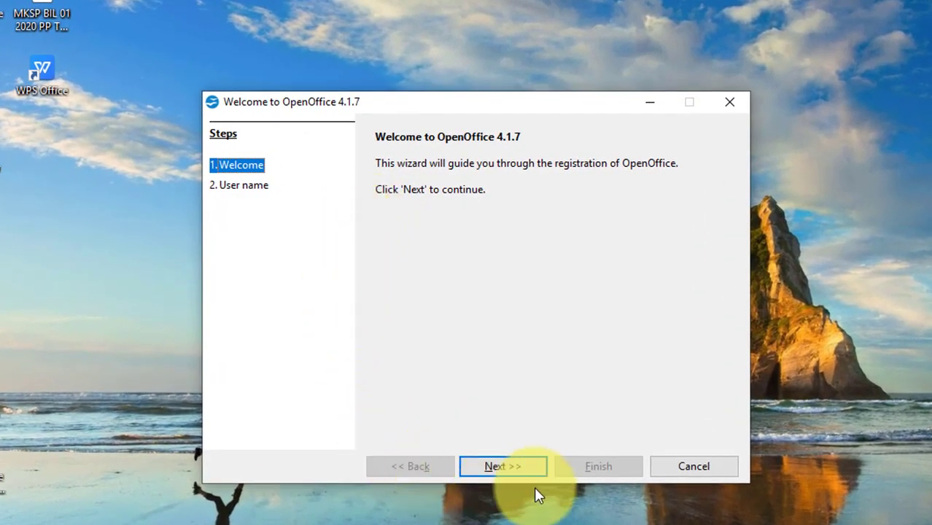
click(514, 471)
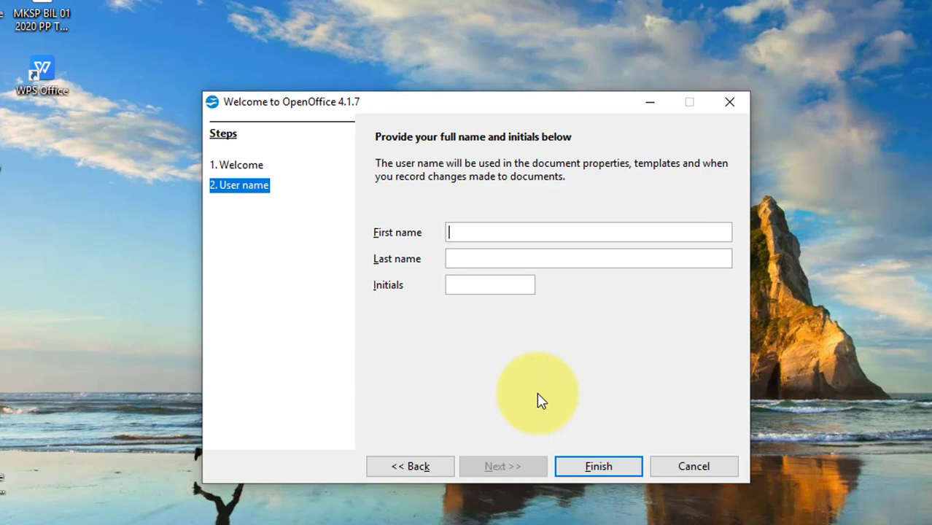
text(abang)
key(Tab)
text(Mus)
click(609, 474)
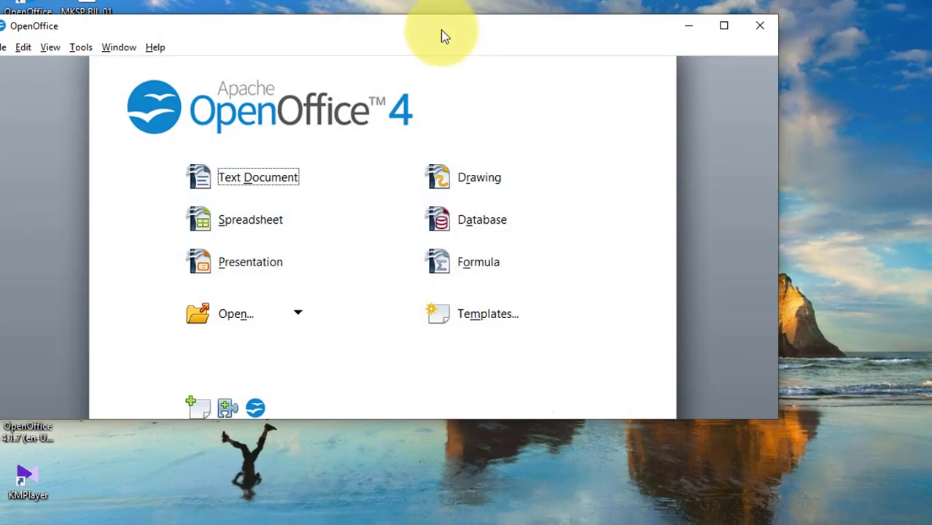
Reposition the OpenOffice start window on the desktop and maximize it
drag(414, 28, 515, 48)
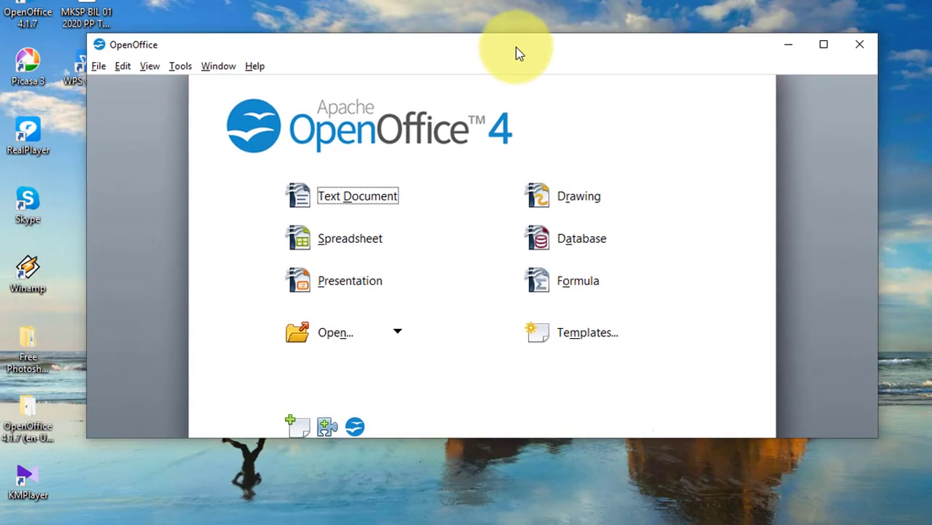
click(824, 45)
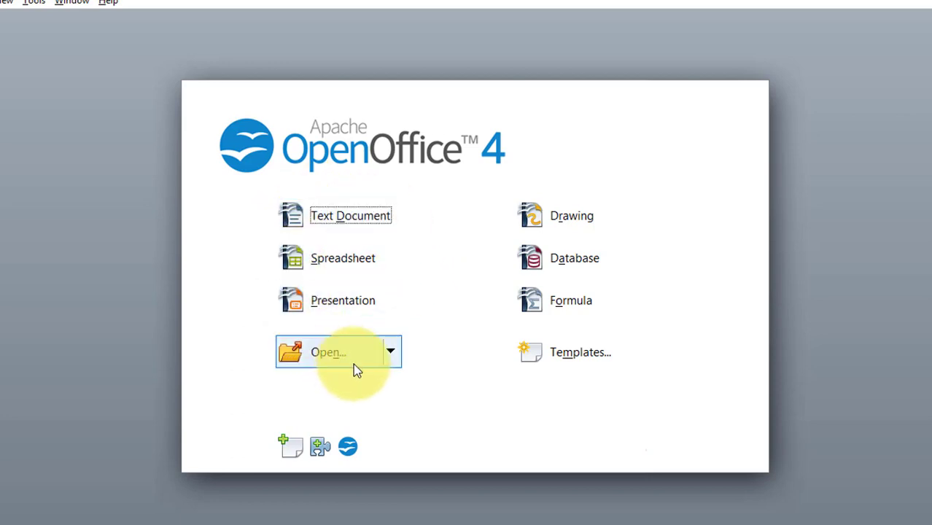
Open a new blank text document to view the Writer workspace, and close it
click(330, 217)
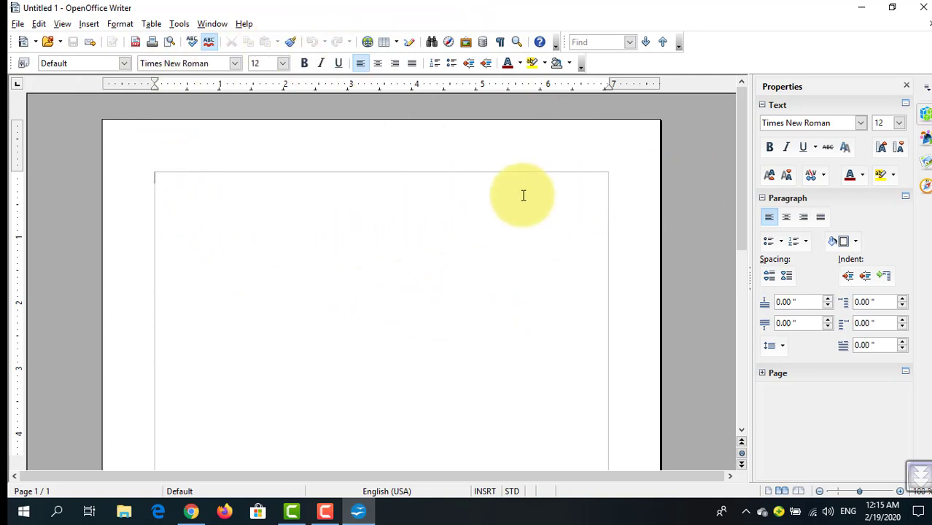
scroll(523, 196, down, 1)
scroll(523, 193, up, 1)
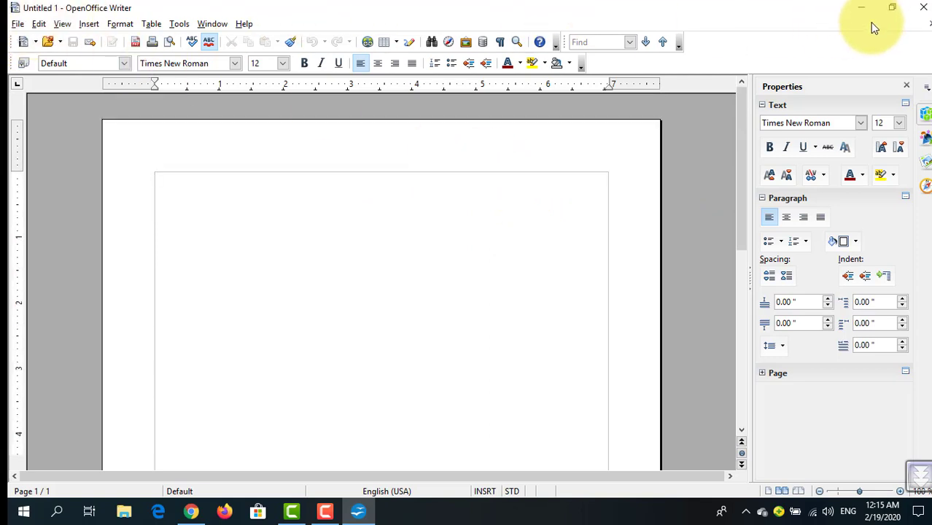
click(922, 7)
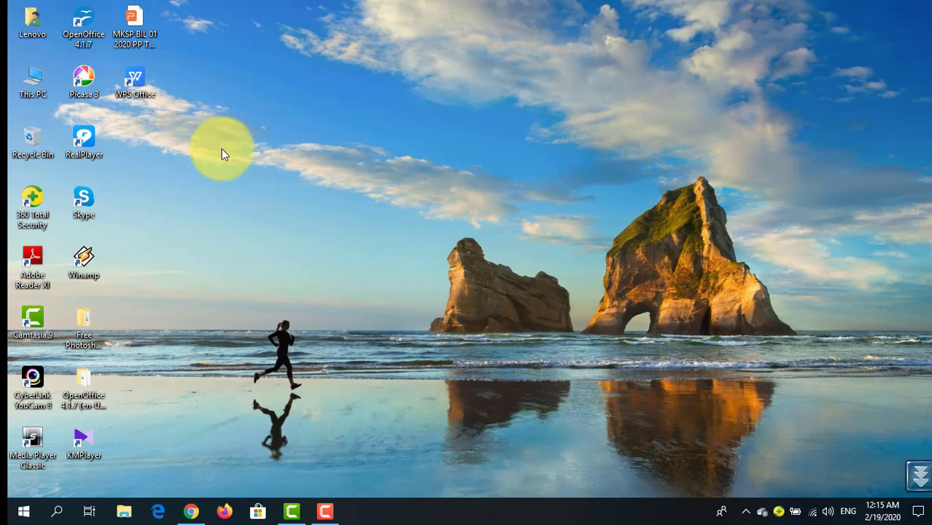
Relaunch OpenOffice from the desktop and open a new blank spreadsheet to look over its rows
double_click(88, 27)
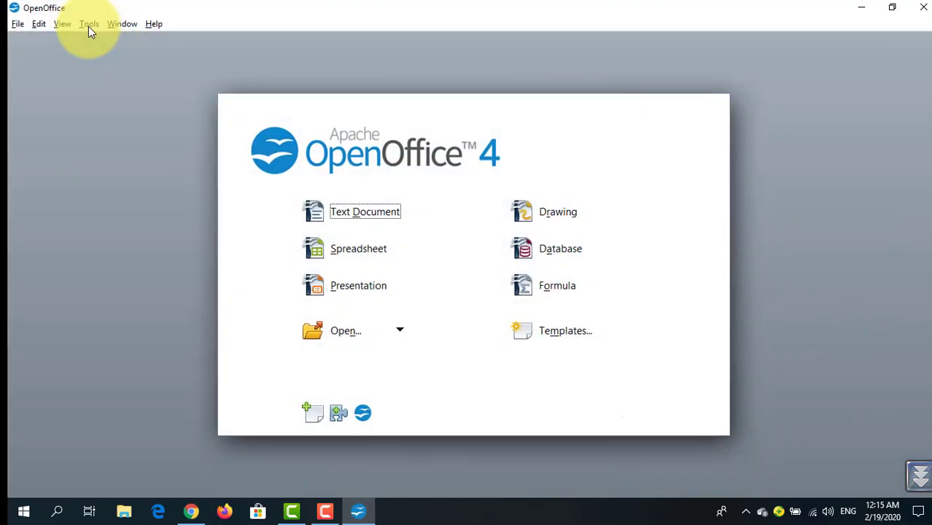
click(349, 248)
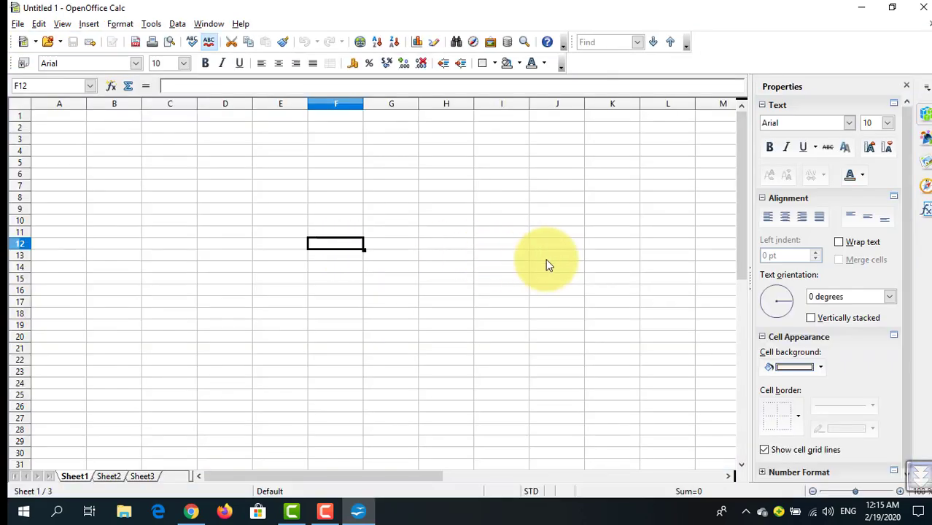
scroll(547, 264, down, 8)
scroll(547, 264, up, 7)
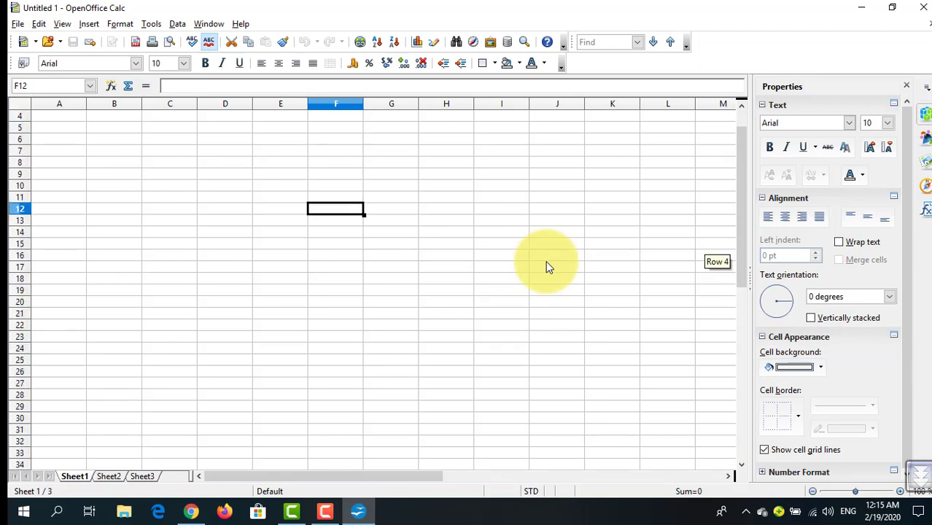
scroll(548, 267, up, 1)
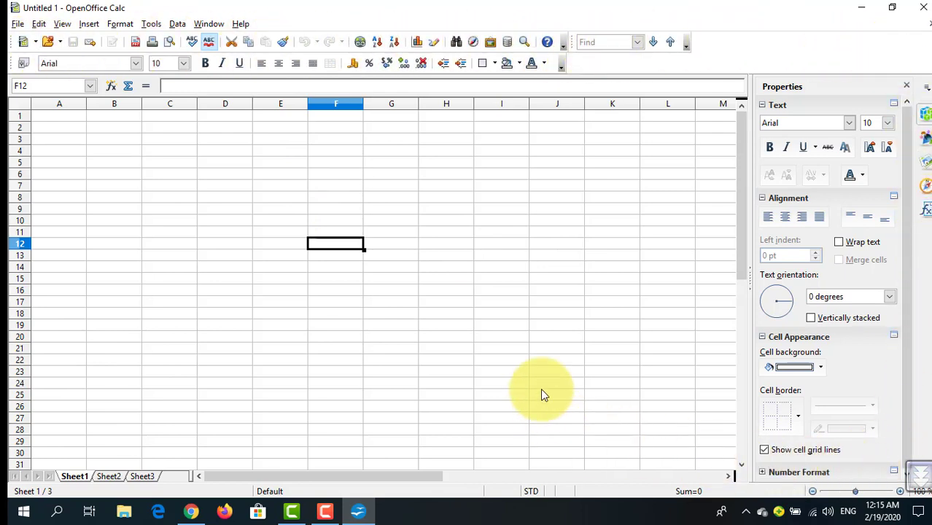
Select the cell range A2:L28 in the blank spreadsheet, and close the spreadsheet
click(72, 131)
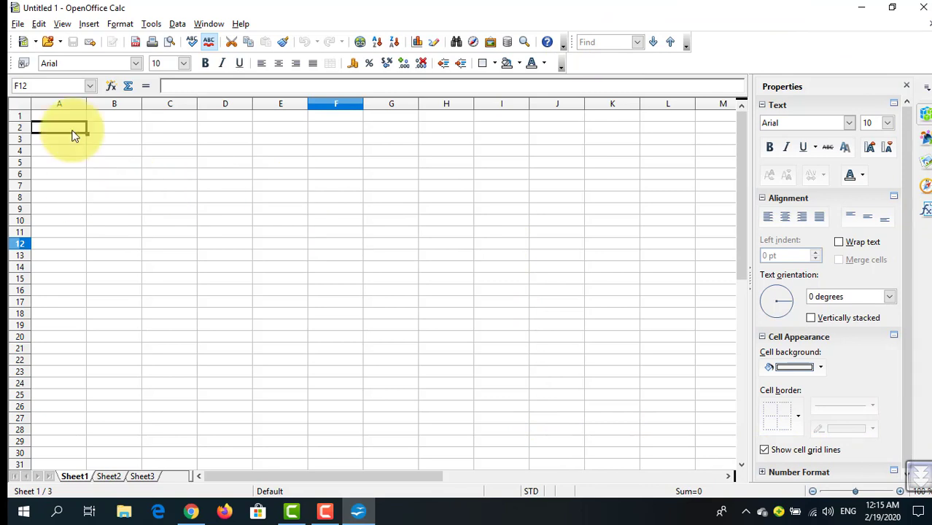
drag(72, 135, 665, 381)
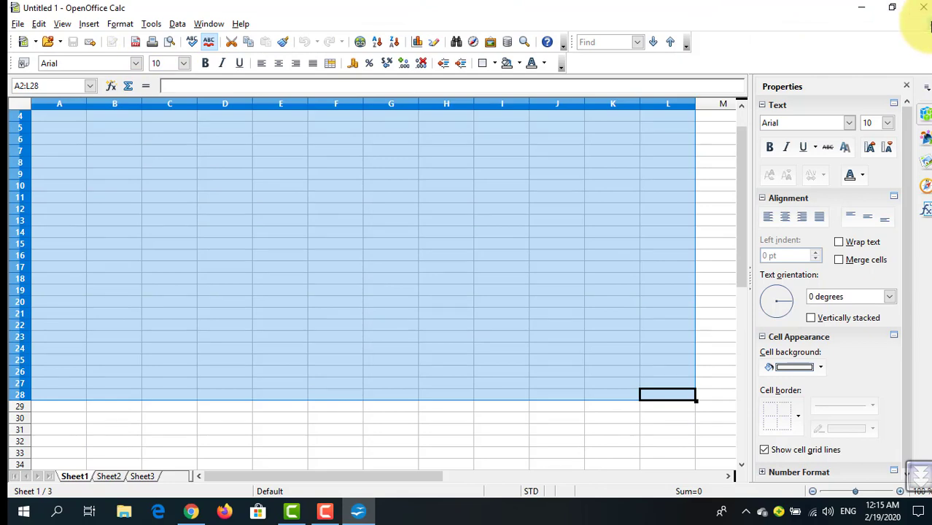
click(925, 24)
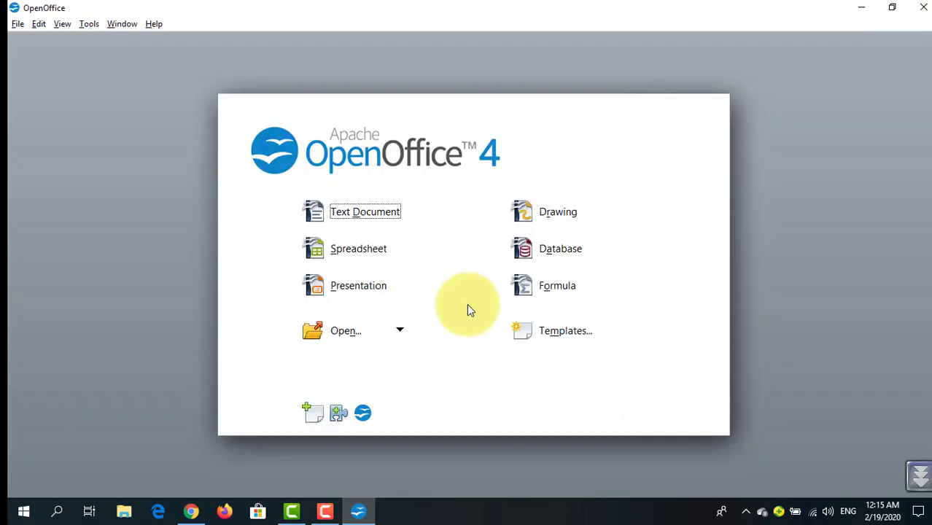